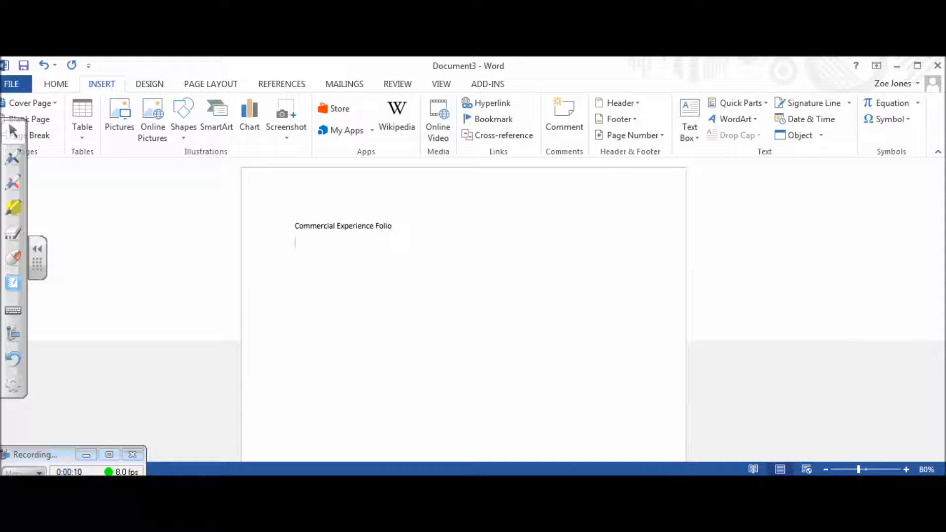
# Step: Type the cover lines: Hairdressing Level 6, student name and ID, tutor, and 'Submission date- 01/12/16'
pyautogui.press('Return')
pyautogui.write('hairdressing')
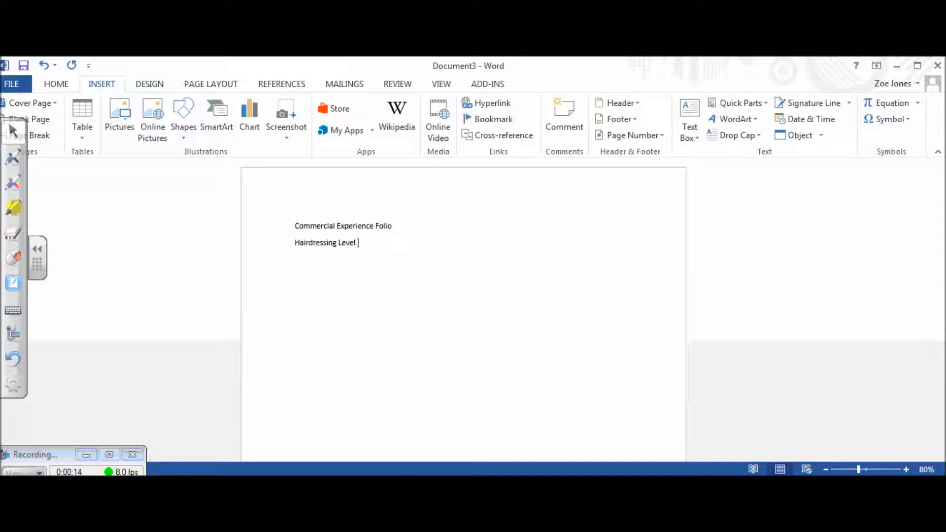
pyautogui.press('Return')
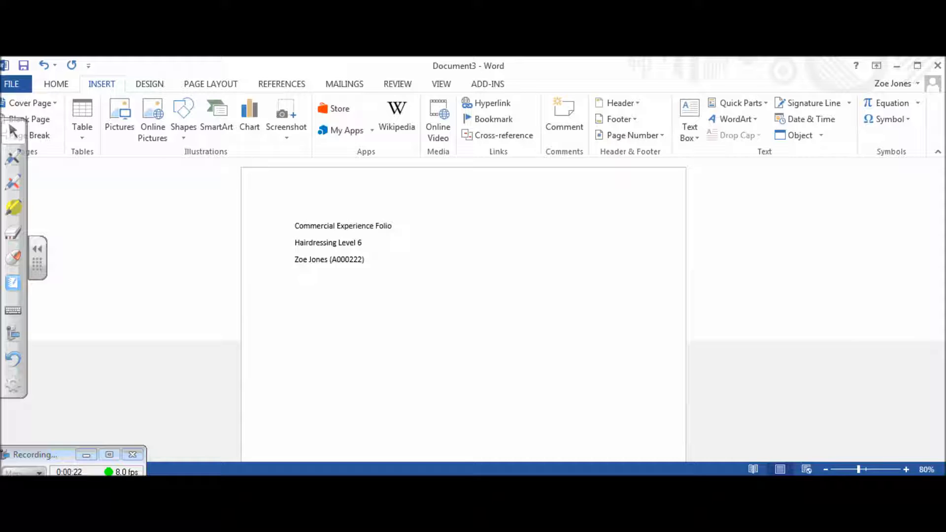
pyautogui.write('M')
pyautogui.write('Submission date- 01/12/16')
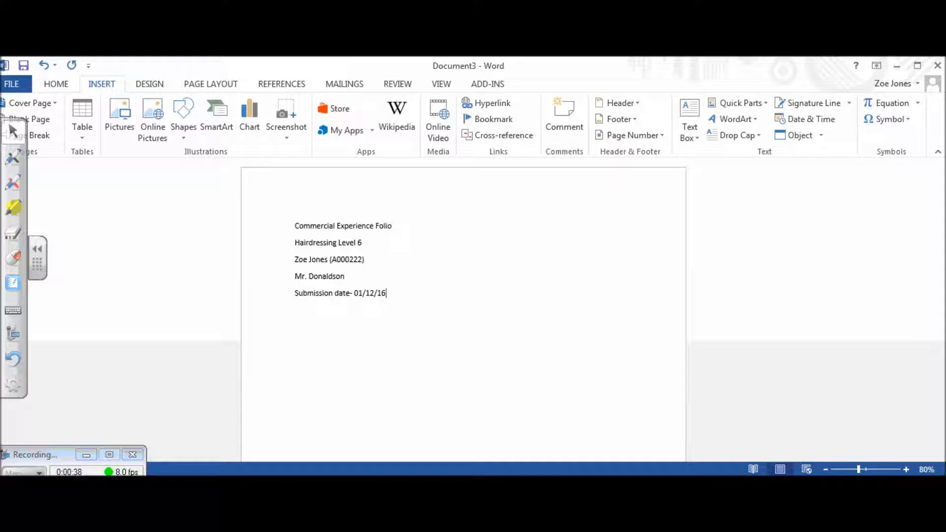
# Step: Zoom out to 30%, back to 50%, and select the 'Commercial Experience Folio' heading
pyautogui.click(826, 469)
pyautogui.click(826, 470)
pyautogui.click(825, 470)
pyautogui.click(825, 470)
pyautogui.click(826, 469)
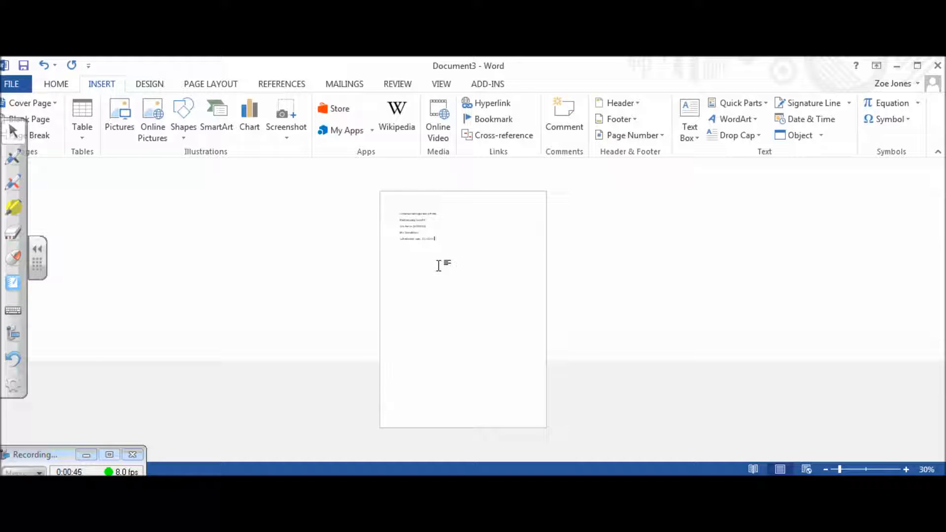
pyautogui.click(906, 470)
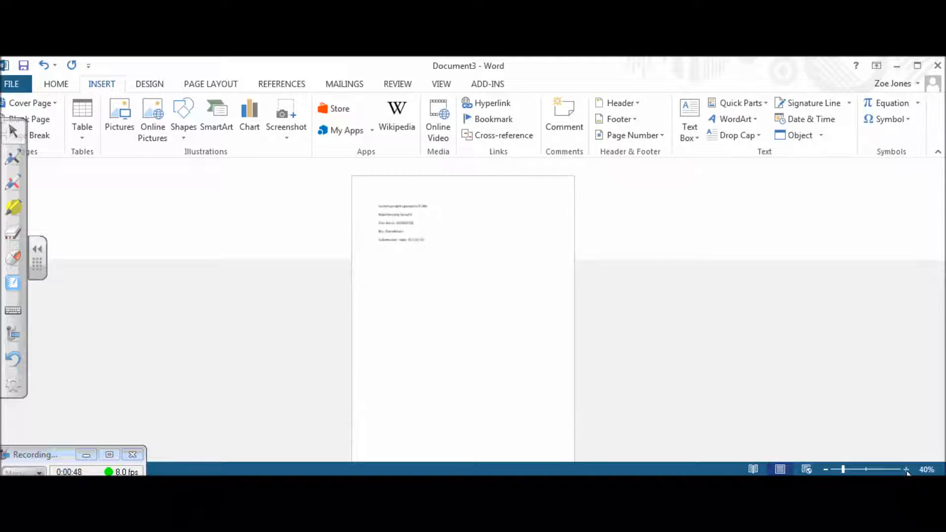
pyautogui.click(906, 470)
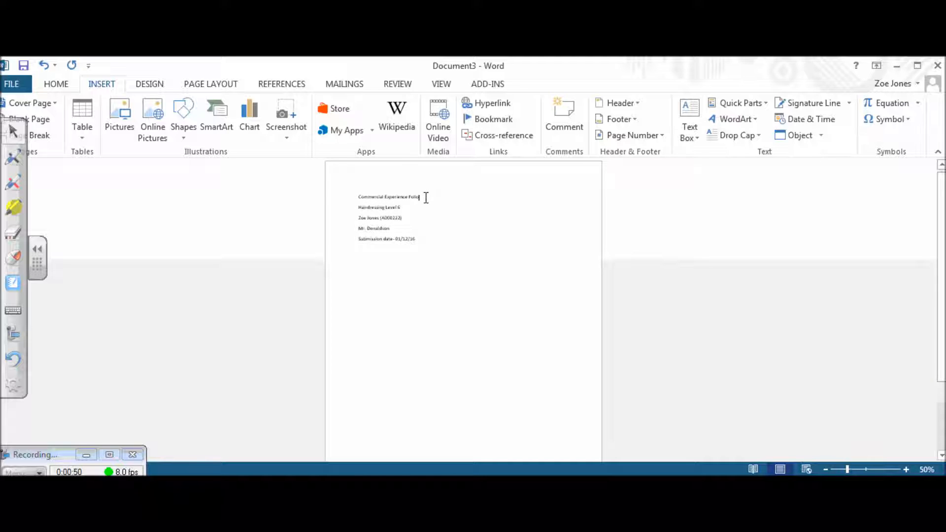
pyautogui.moveTo(426, 198); pyautogui.dragTo(356, 197)
# Step: Format the 'Commercial Experience Folio' heading as Kristen ITC, 48 pt, bold and centred
pyautogui.click(58, 86)
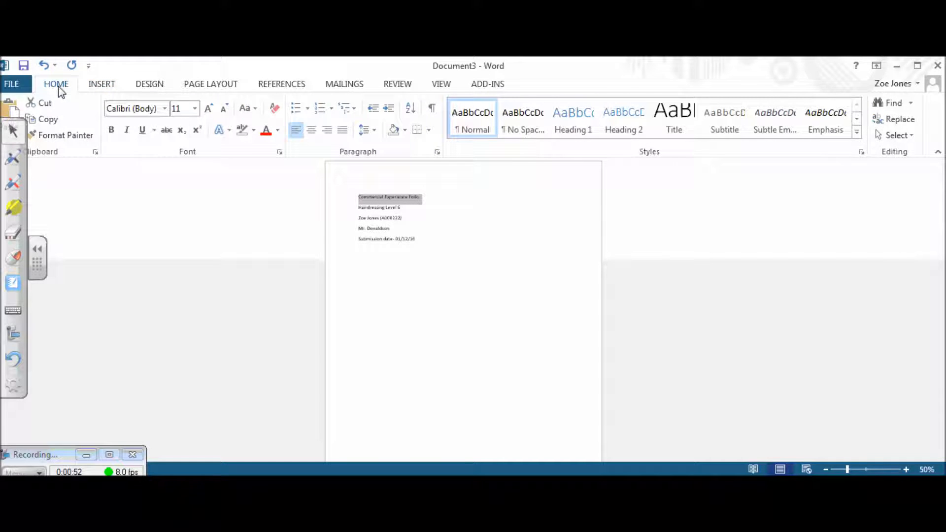
pyautogui.click(165, 109)
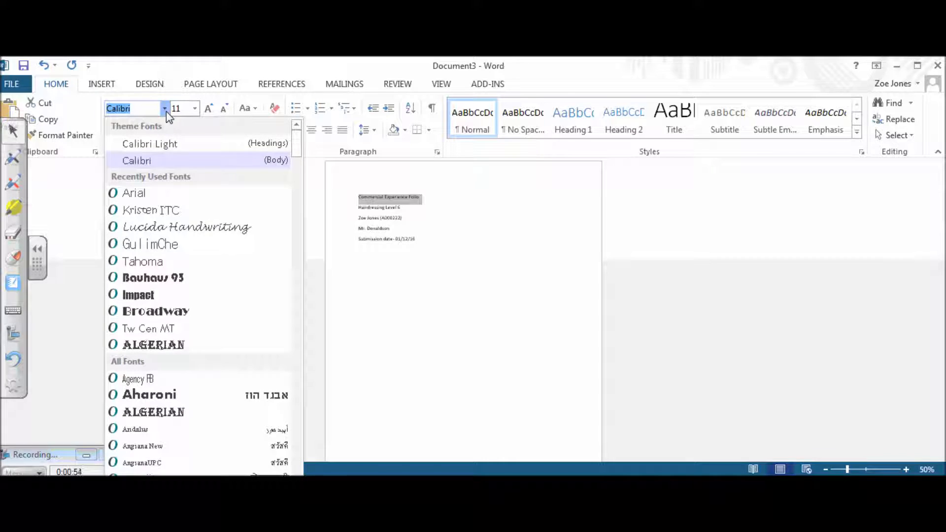
pyautogui.click(172, 213)
pyautogui.click(195, 108)
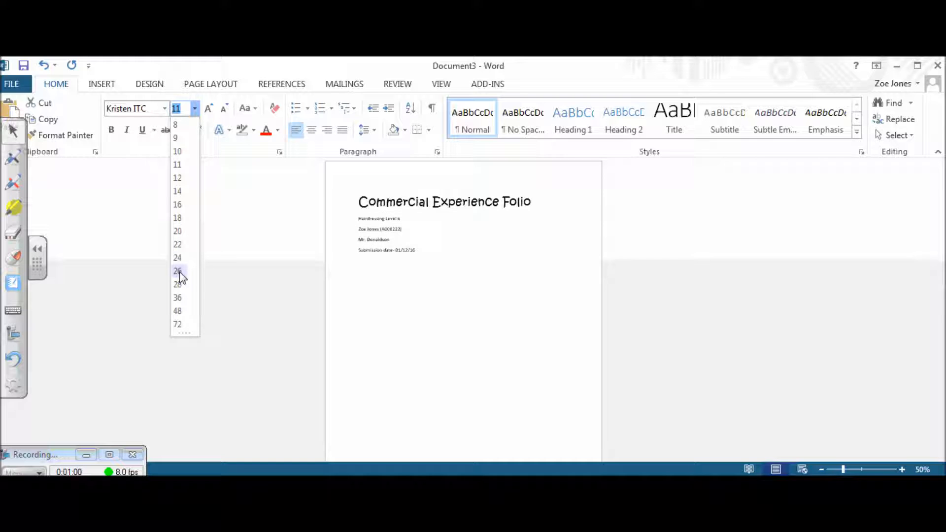
pyautogui.click(179, 311)
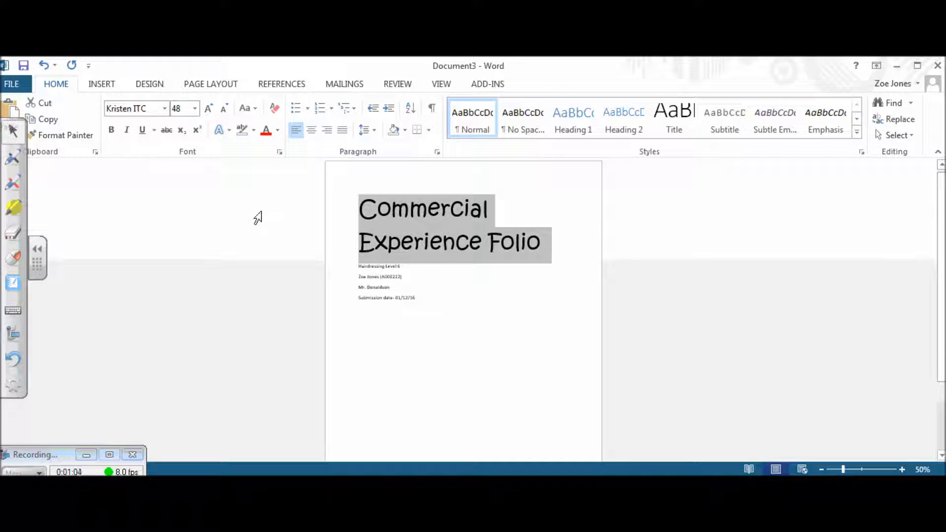
pyautogui.click(315, 131)
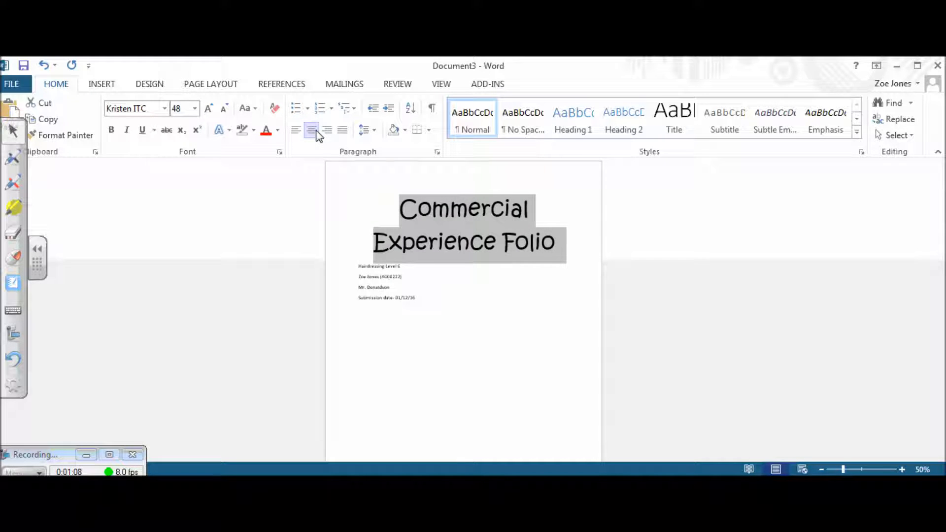
pyautogui.click(113, 131)
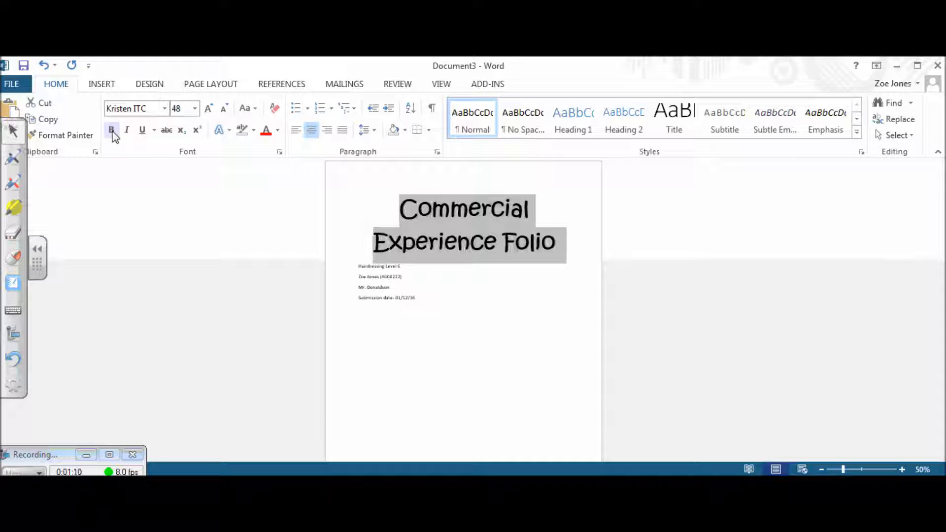
pyautogui.click(499, 309)
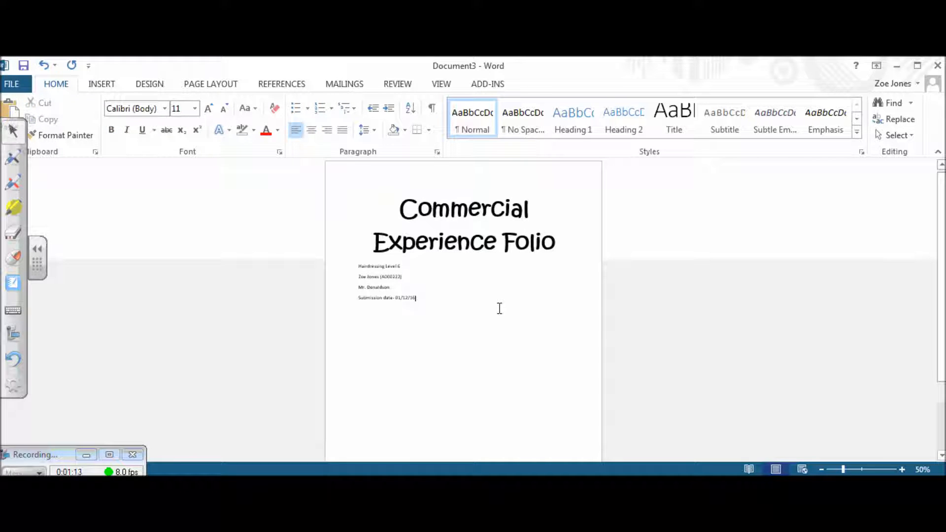
# Step: Set the four detail lines to Arial 20 pt and centred, then zoom out to preview the page
pyautogui.moveTo(359, 267); pyautogui.dragTo(428, 302)
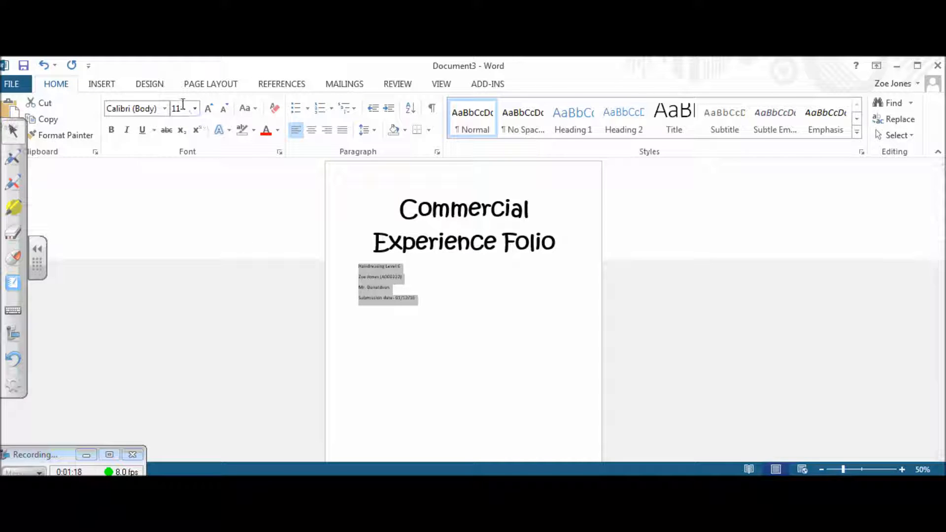
pyautogui.click(164, 109)
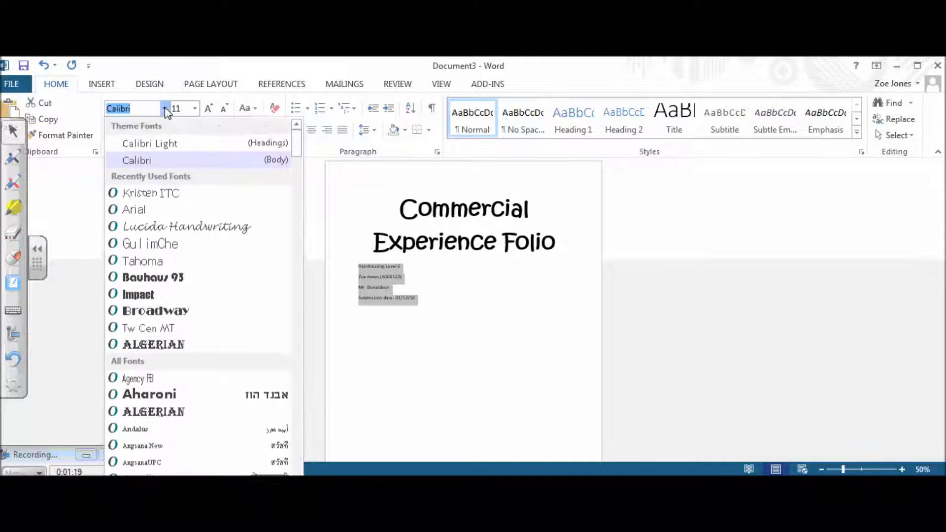
pyautogui.click(153, 208)
pyautogui.click(195, 108)
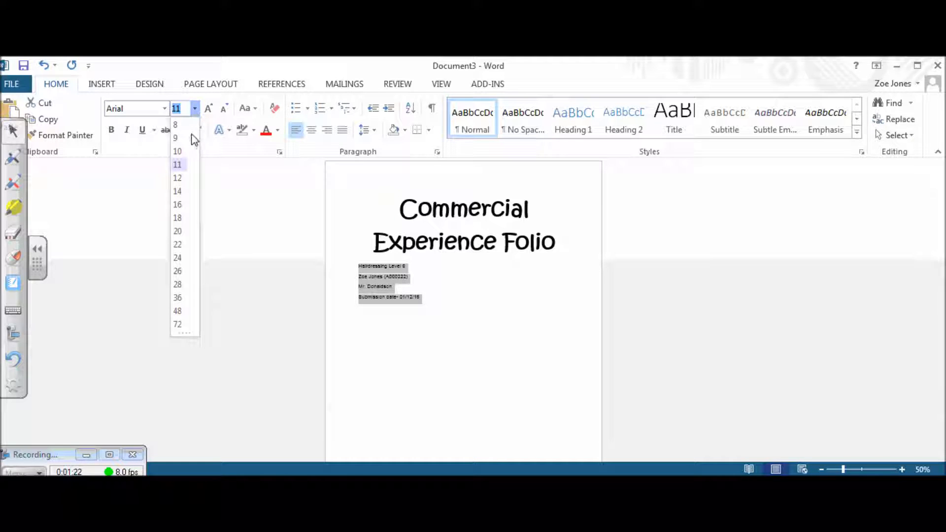
pyautogui.click(181, 234)
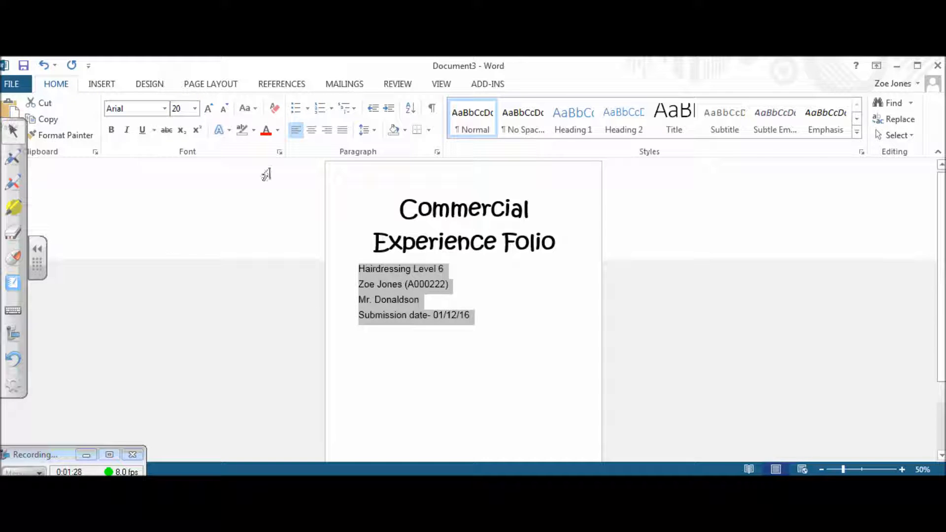
pyautogui.click(311, 130)
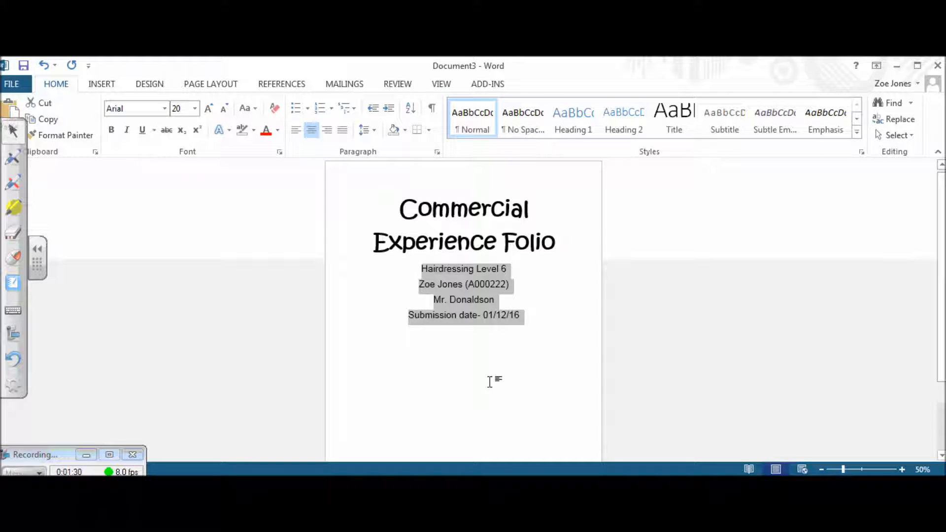
pyautogui.click(549, 365)
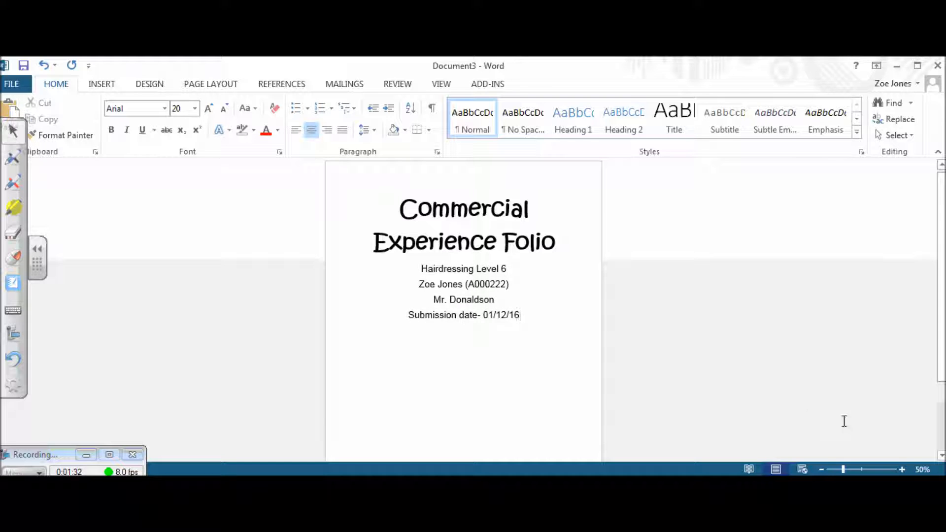
pyautogui.click(821, 470)
pyautogui.click(821, 469)
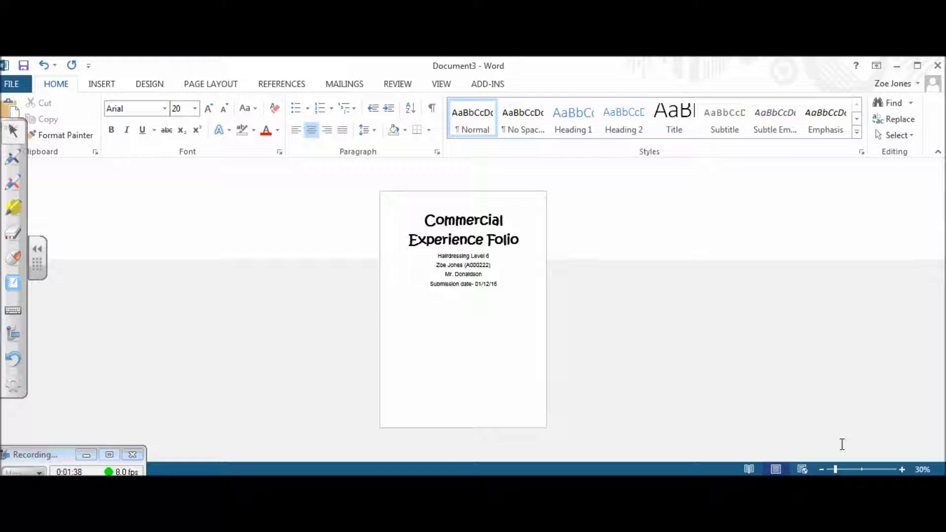
# Step: Add blank lines above 'Hairdressing Level 6' to leave a gap under the title
pyautogui.click(902, 470)
pyautogui.click(902, 470)
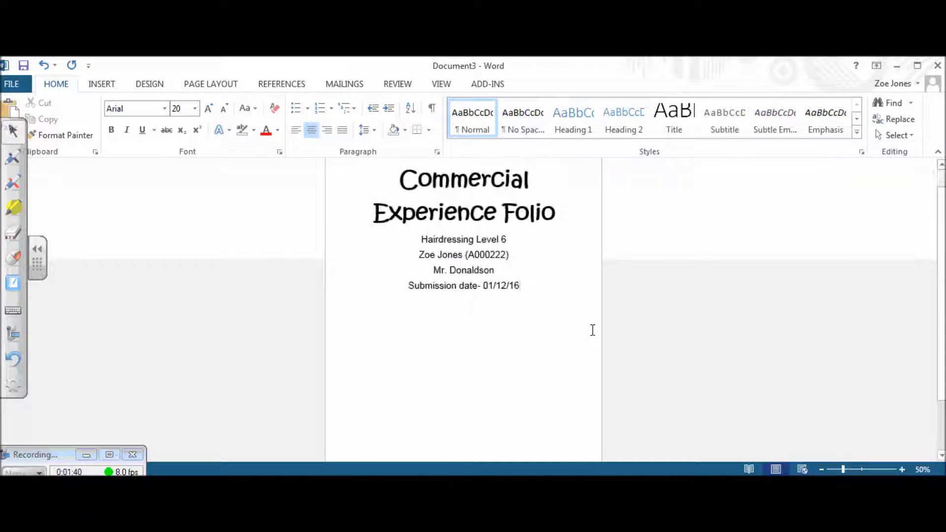
pyautogui.click(422, 240)
pyautogui.press('Return')
pyautogui.press('Return')
pyautogui.press('Return')
pyautogui.press('Return')
pyautogui.press('Return')
pyautogui.press('Return')
pyautogui.press('Return')
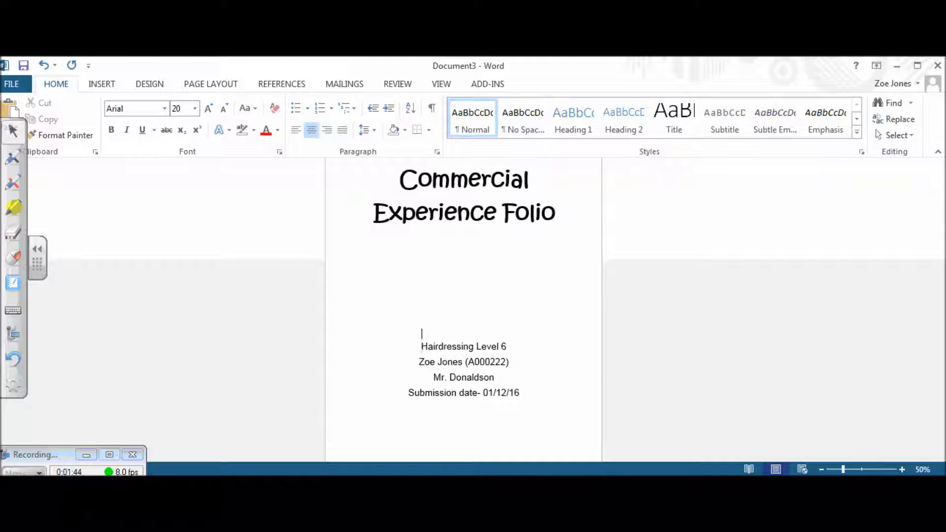
pyautogui.press('Return')
pyautogui.click(424, 245)
pyautogui.click(108, 86)
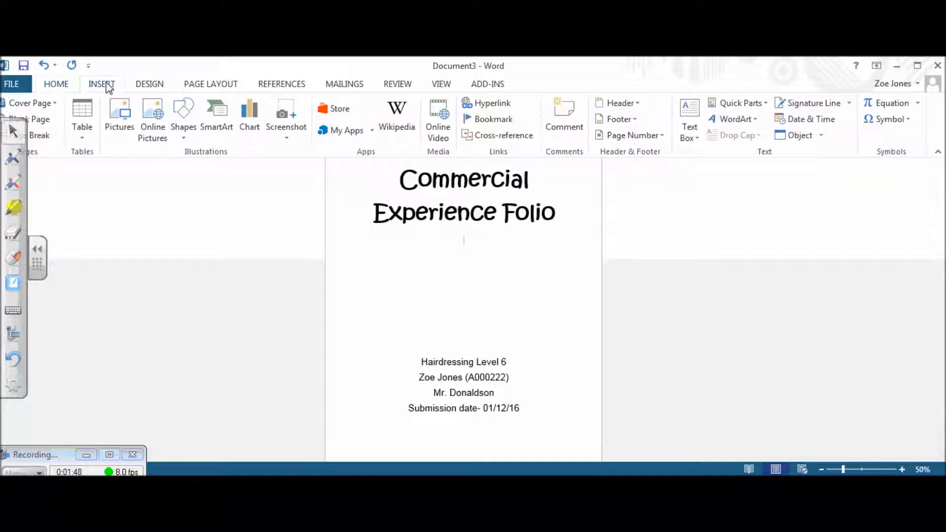
# Step: Insert 'Hair Cover Photo' from Desktop > Better Resources Folder > 15. Planning documents > Useful Images
pyautogui.click(119, 118)
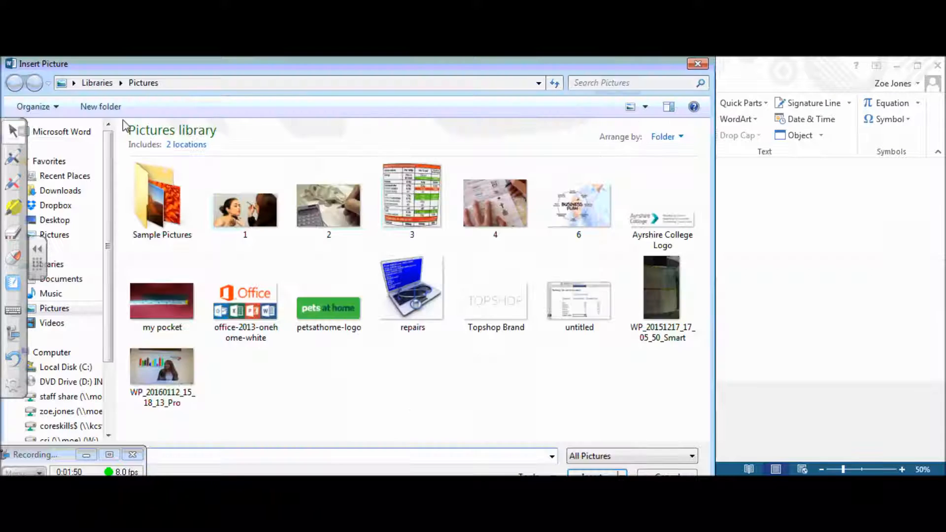
pyautogui.moveTo(217, 63); pyautogui.dragTo(311, 61)
pyautogui.click(149, 217)
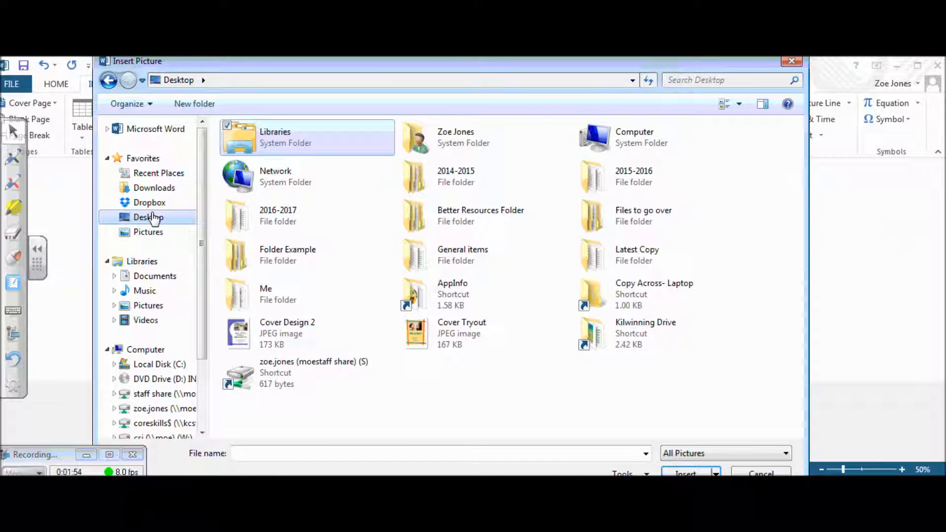
pyautogui.click(520, 222)
pyautogui.doubleClick(518, 215)
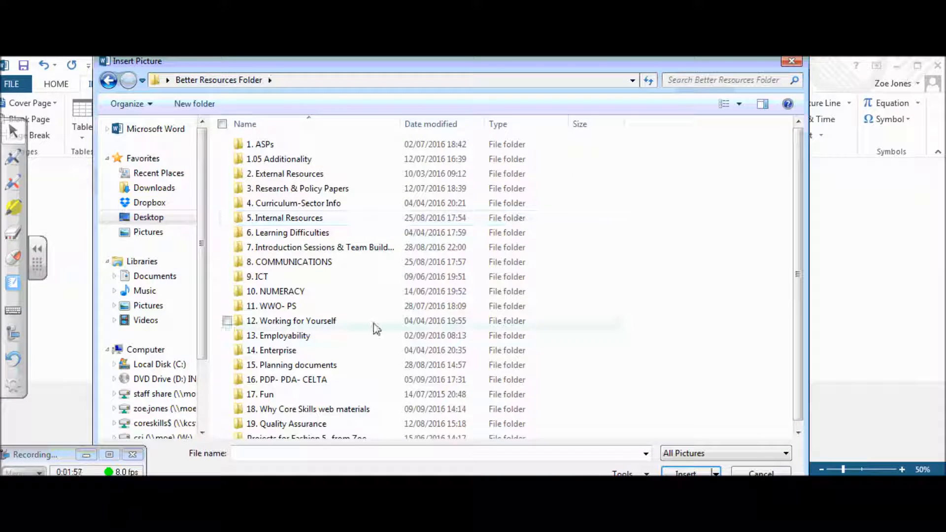
pyautogui.doubleClick(331, 367)
pyautogui.click(332, 294)
pyautogui.doubleClick(332, 294)
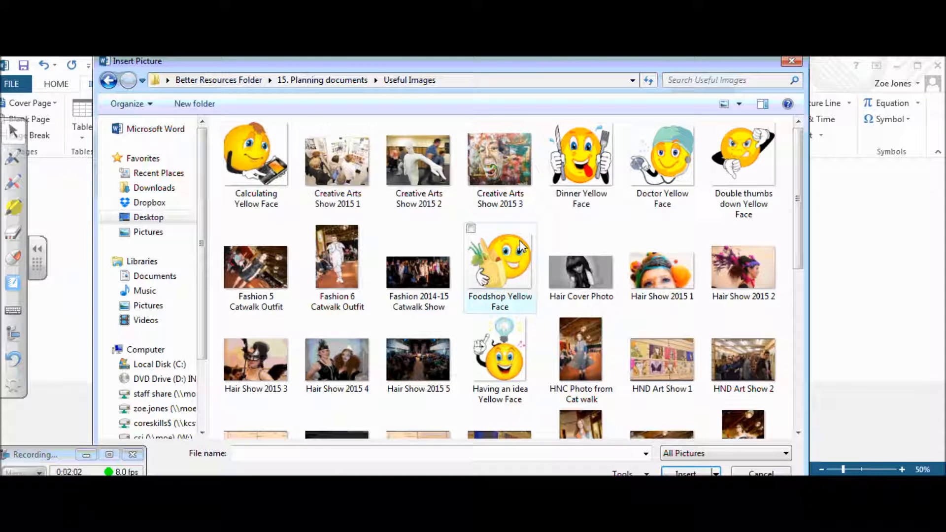
pyautogui.click(595, 270)
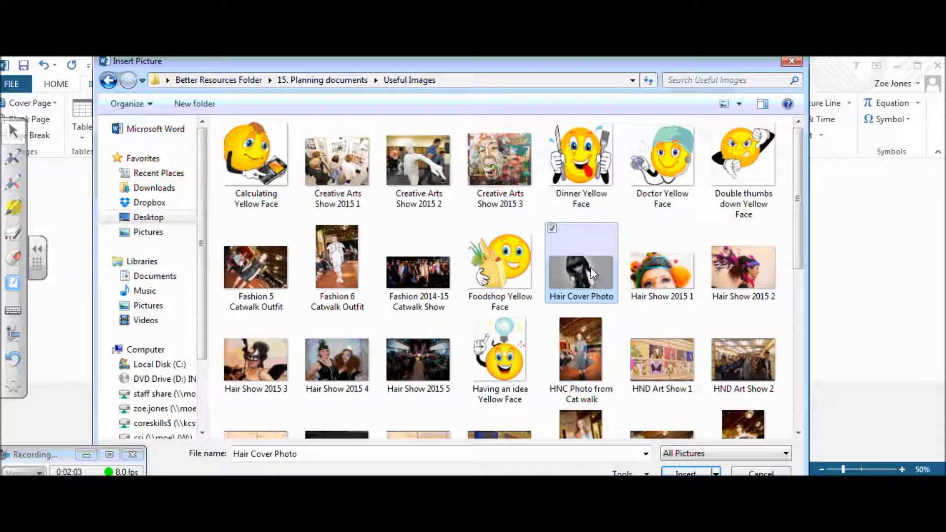
pyautogui.click(677, 473)
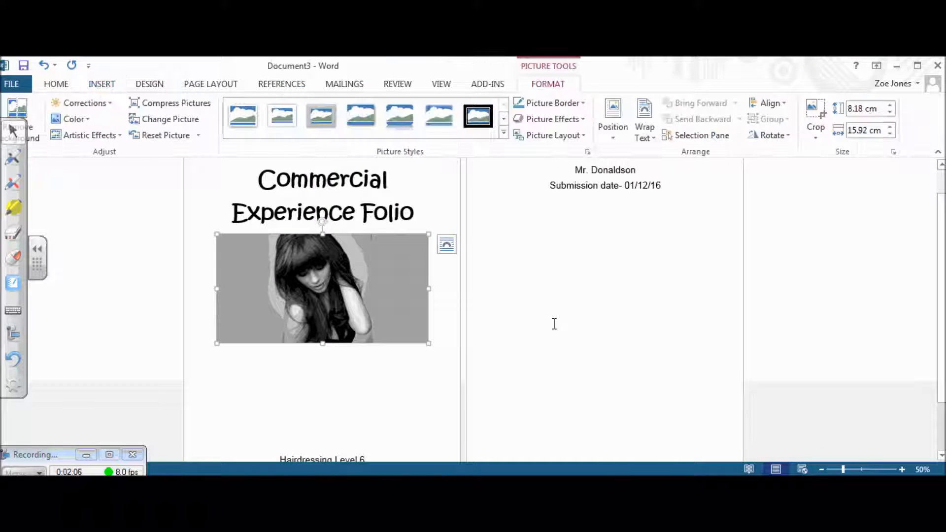
# Step: Set the hair photo's text wrapping to Behind Text
pyautogui.click(344, 212)
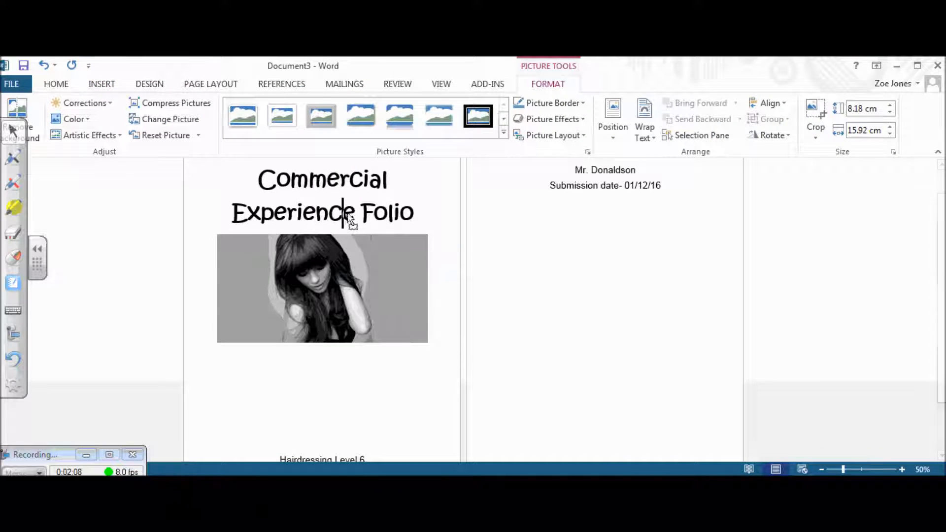
pyautogui.click(316, 262)
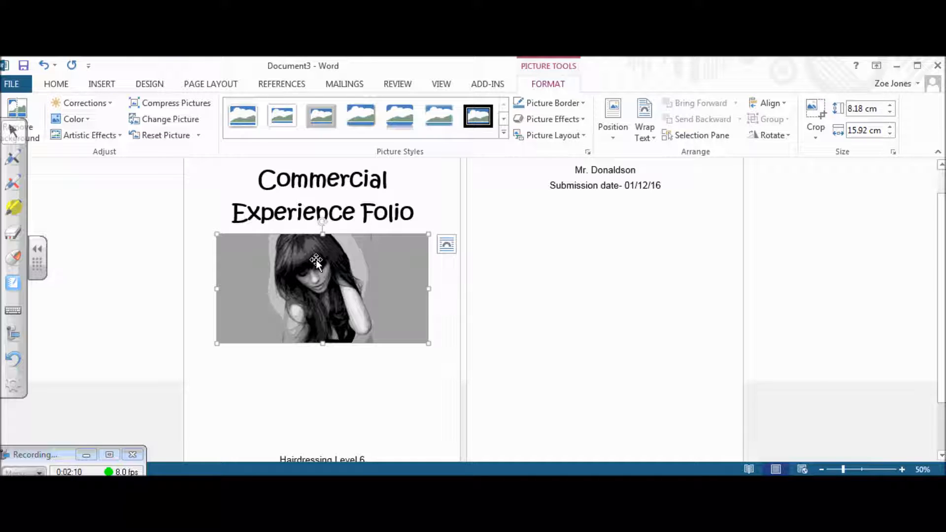
pyautogui.rightClick(315, 260)
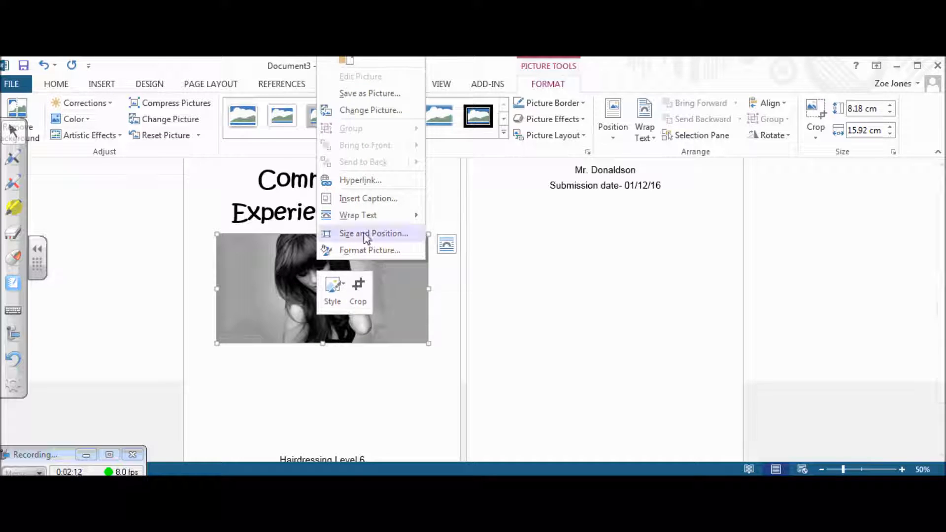
pyautogui.moveTo(393, 222)
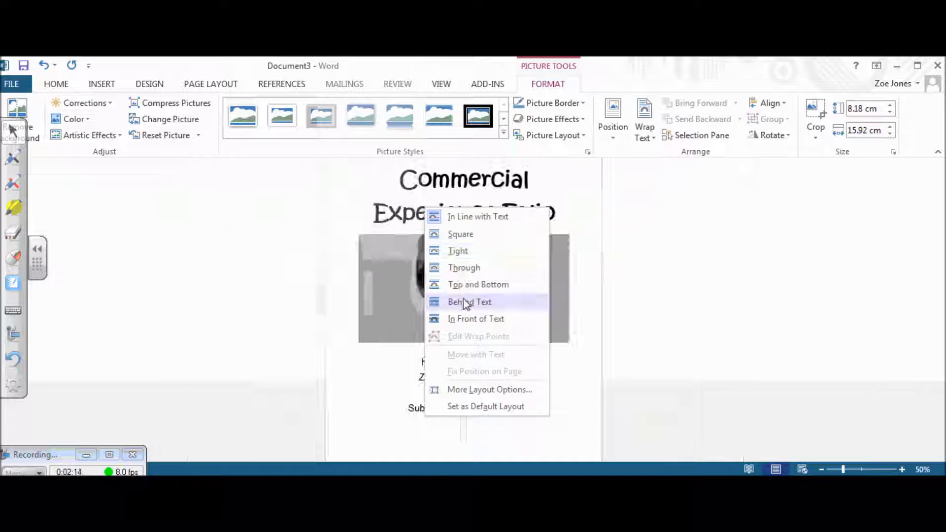
pyautogui.click(463, 301)
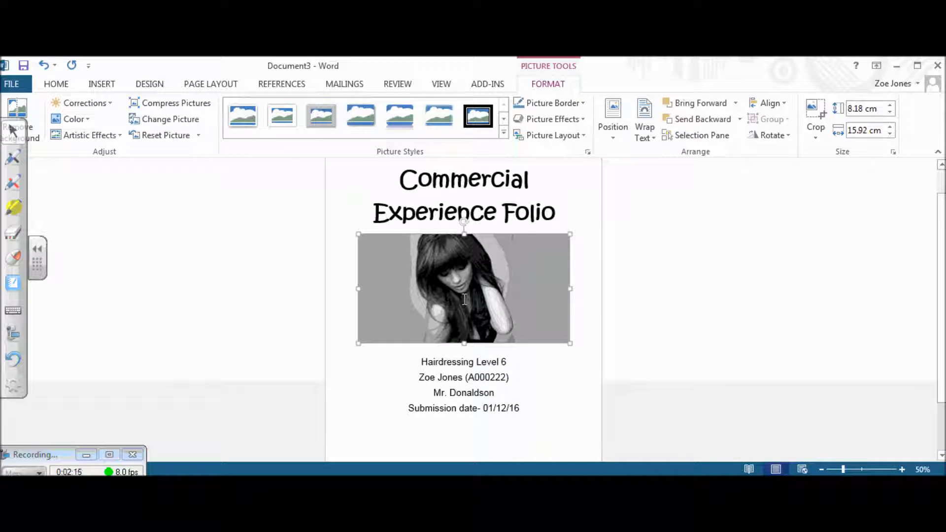
pyautogui.click(408, 269)
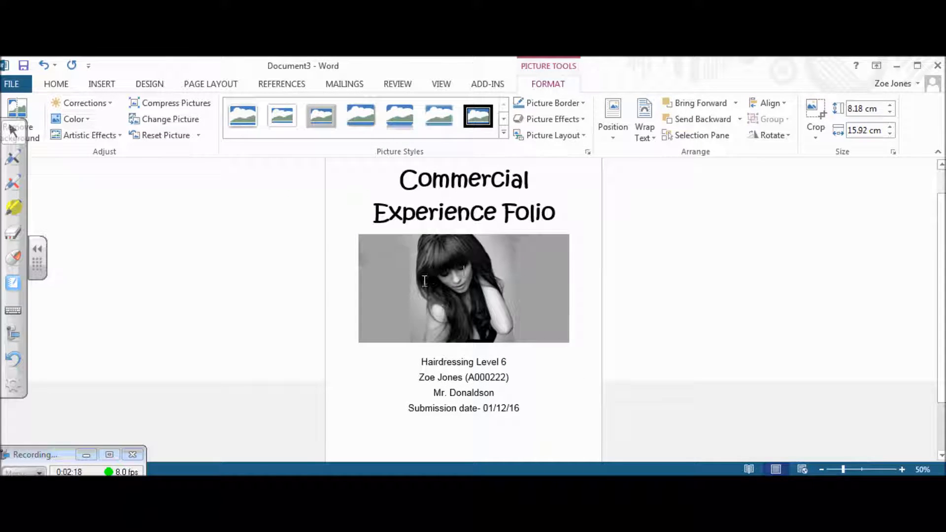
# Step: Move the photo under the title, enlarge it toward the left edge, and push the details below it
pyautogui.rightClick(427, 237)
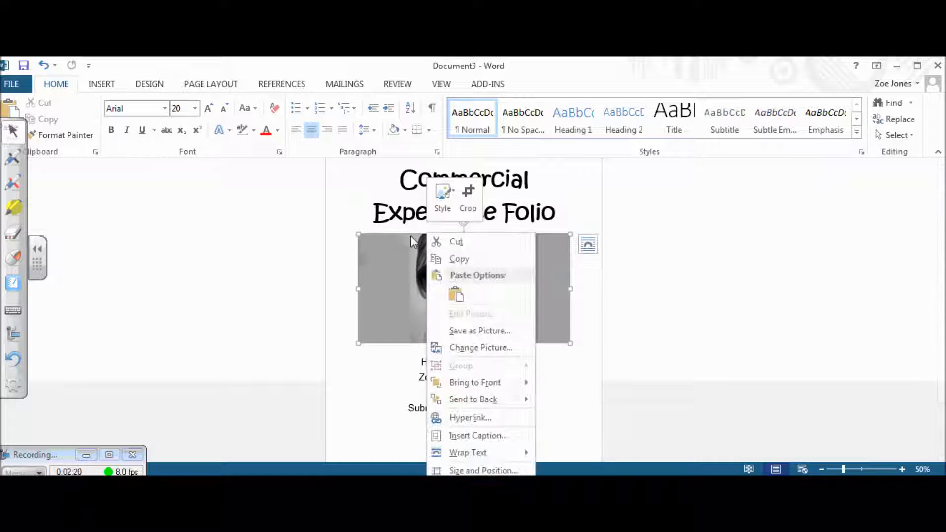
pyautogui.click(403, 235)
pyautogui.moveTo(403, 235); pyautogui.dragTo(425, 261)
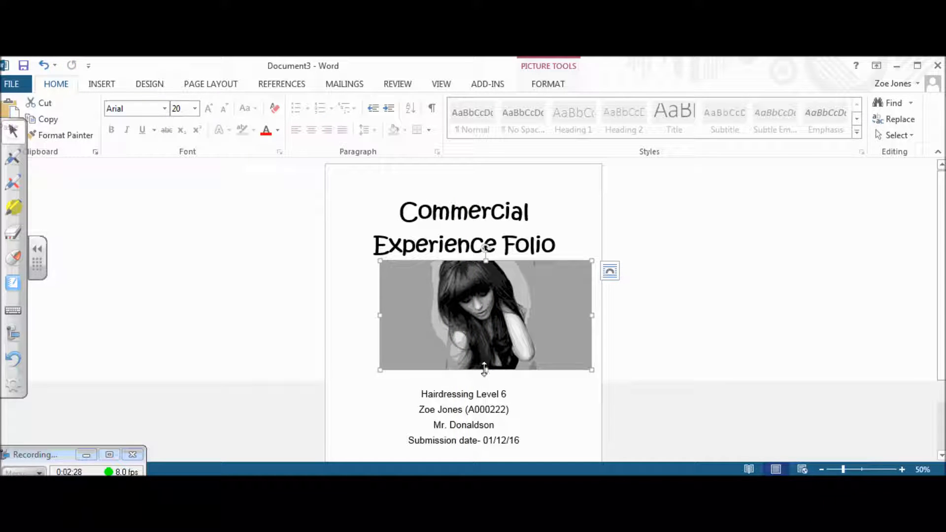
pyautogui.moveTo(486, 372); pyautogui.dragTo(491, 410)
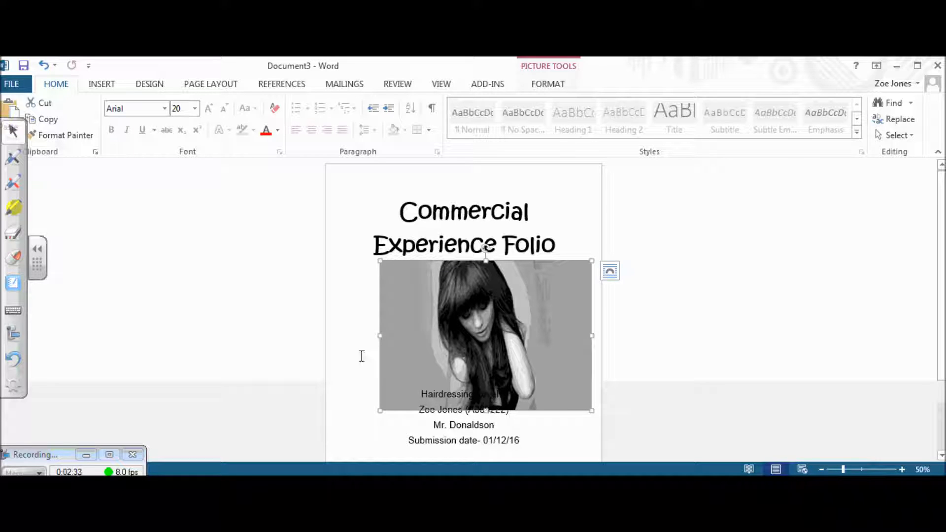
pyautogui.click(47, 69)
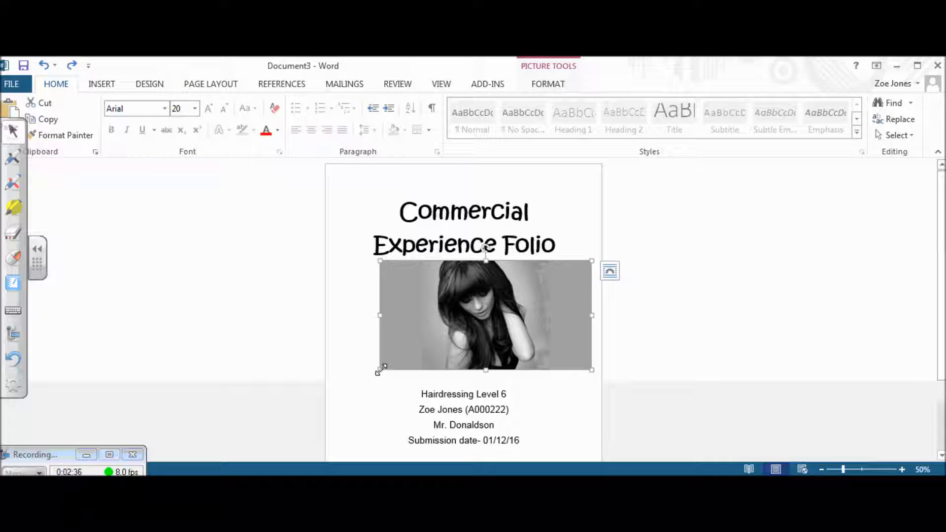
pyautogui.moveTo(379, 370); pyautogui.dragTo(350, 391)
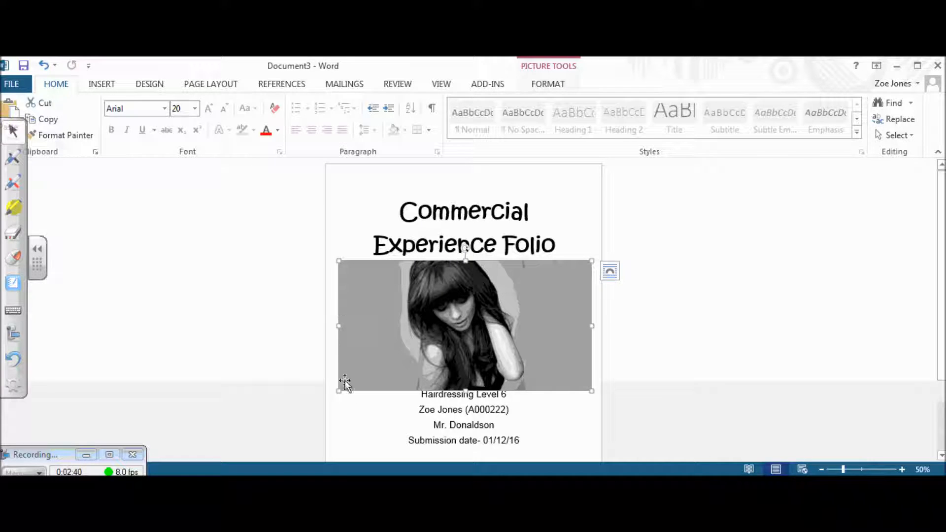
pyautogui.click(422, 394)
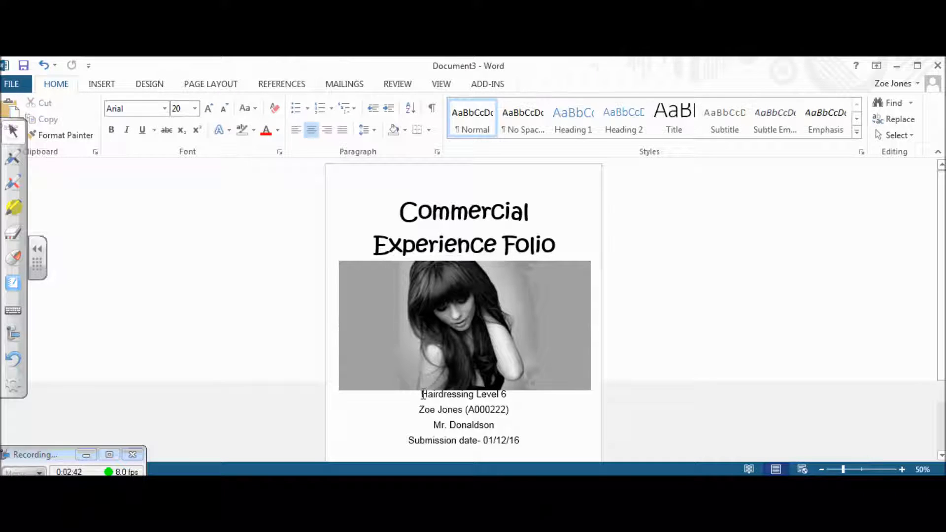
pyautogui.press('Return')
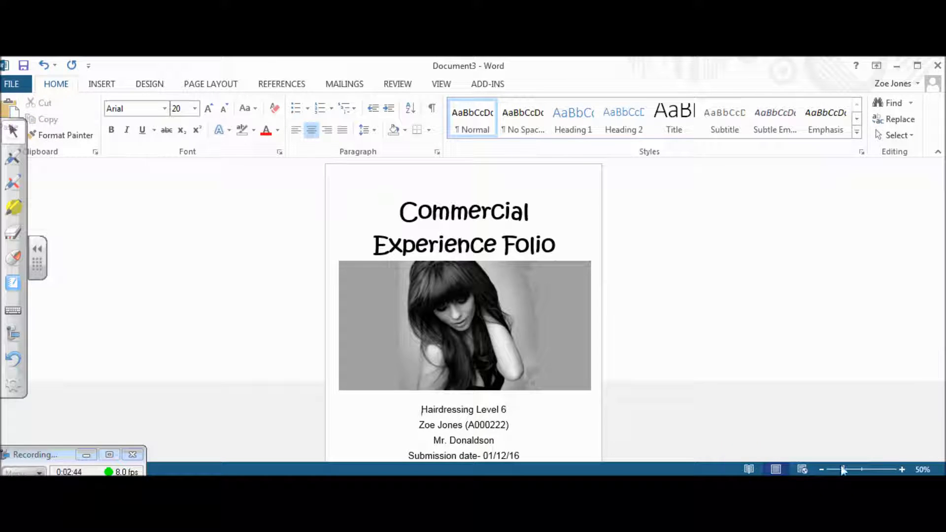
# Step: Set the four detail lines to 24 pt
pyautogui.click(821, 469)
pyautogui.click(822, 470)
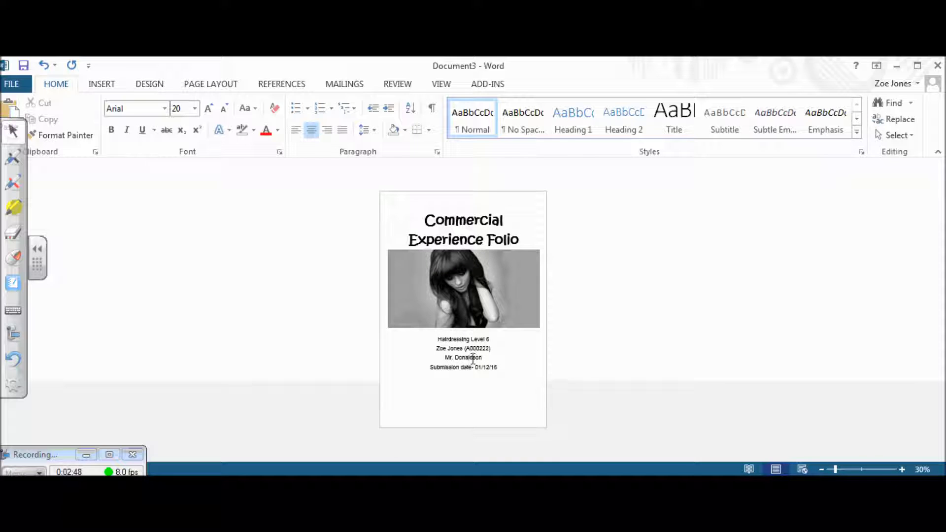
pyautogui.moveTo(499, 370); pyautogui.dragTo(432, 339)
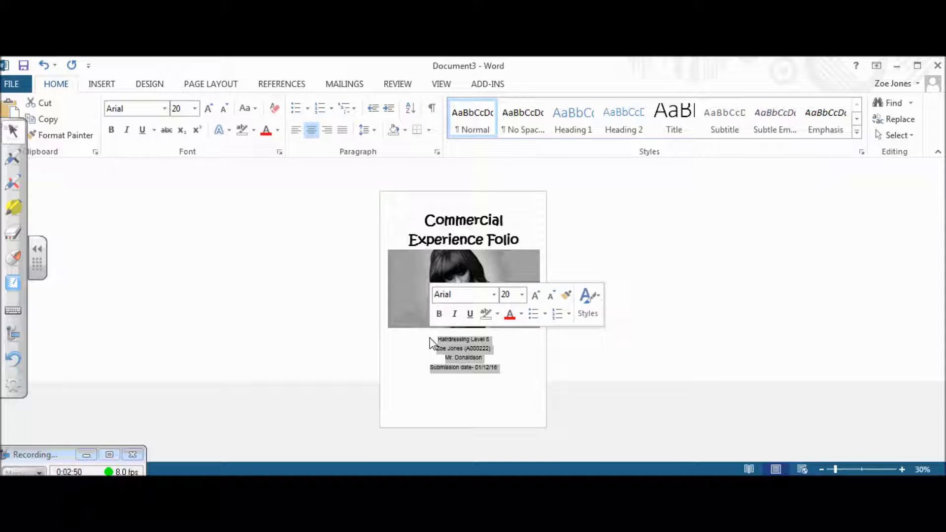
pyautogui.click(195, 109)
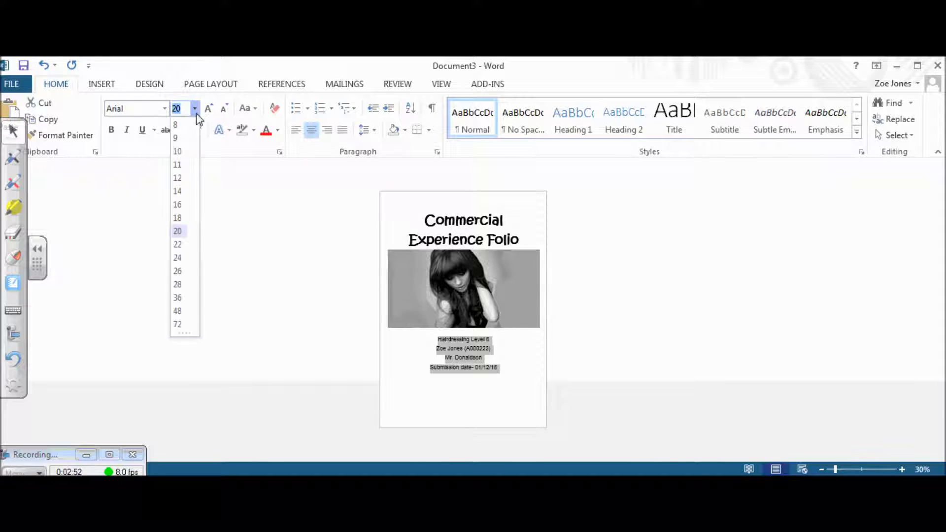
pyautogui.click(178, 257)
pyautogui.click(503, 351)
# Step: Make 'Hairdressing Level 6' bold and switch to the Ayrshire College Logo image search
pyautogui.moveTo(500, 340); pyautogui.dragTo(431, 340)
pyautogui.click(115, 133)
pyautogui.click(487, 374)
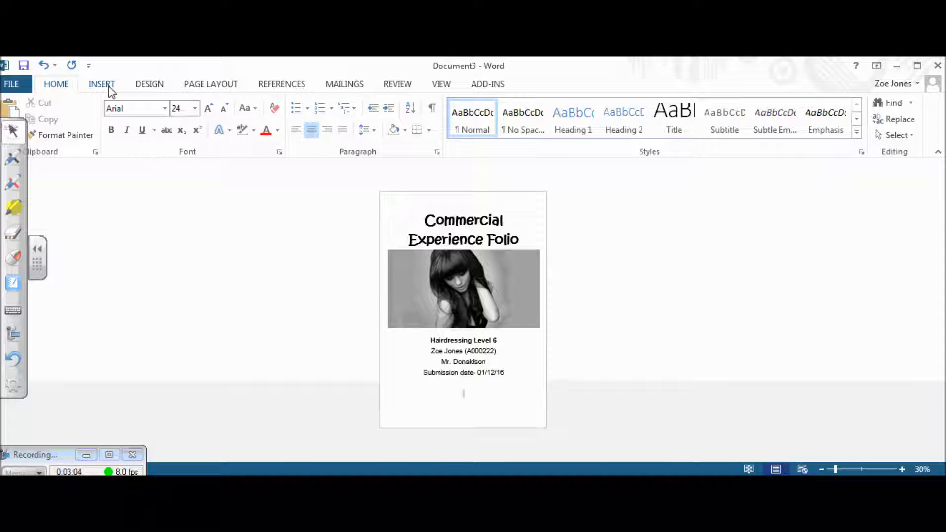
pyautogui.hotkey('alt', 'Tab')
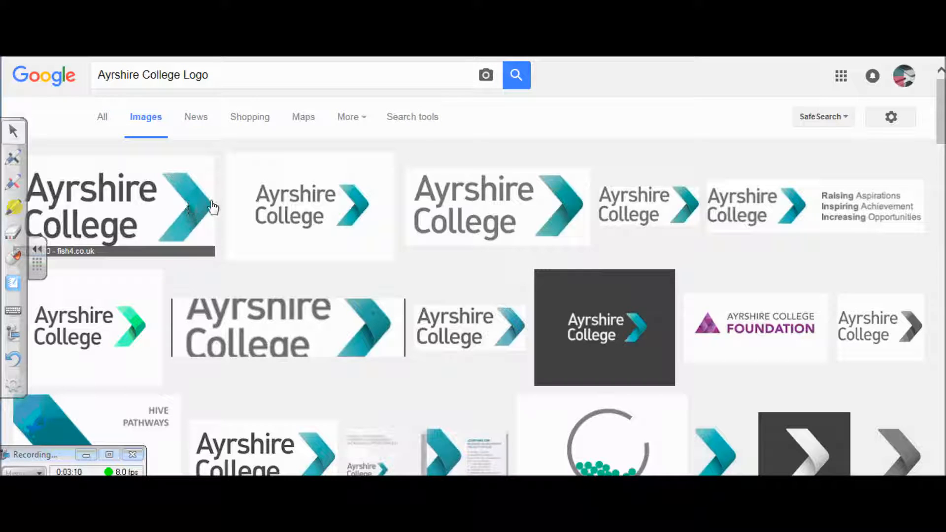
# Step: Copy the first Ayrshire College logo image from Google Images and return to Word
pyautogui.click(153, 203)
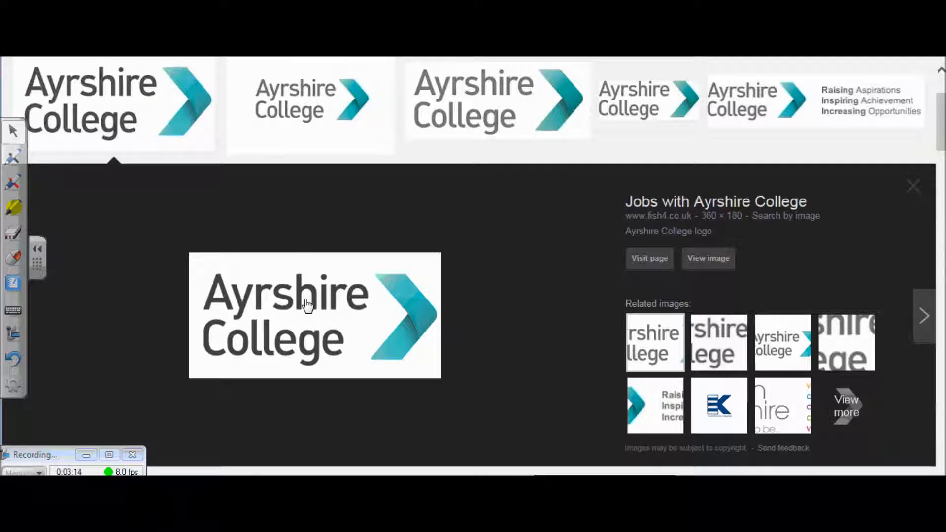
pyautogui.rightClick(307, 304)
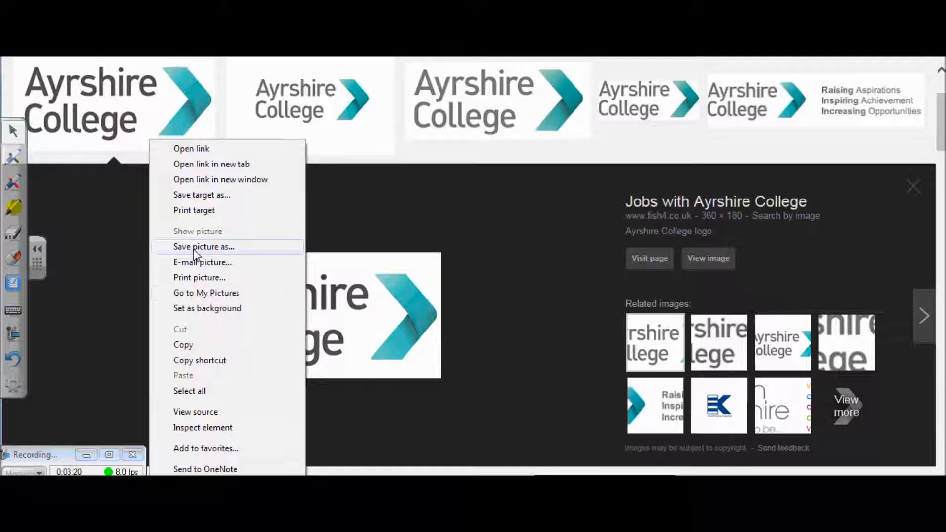
pyautogui.click(187, 345)
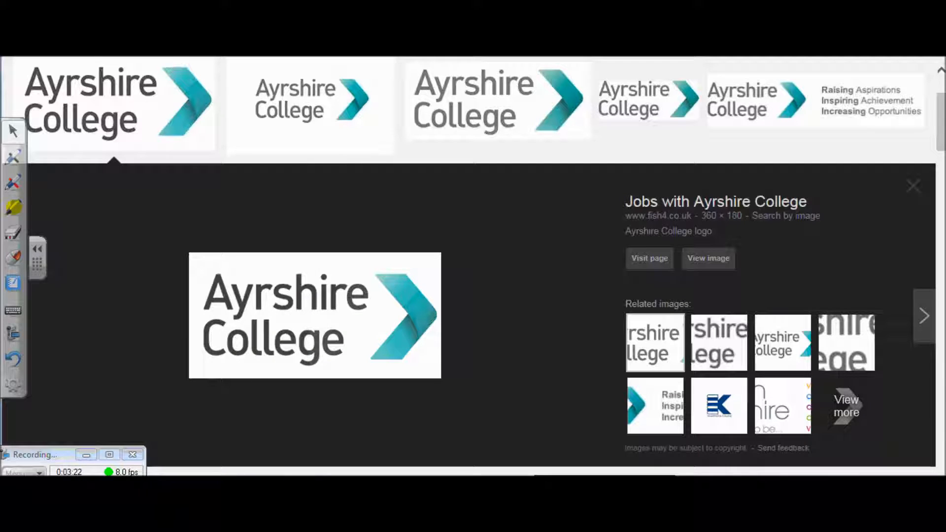
pyautogui.click(278, 515)
pyautogui.click(280, 485)
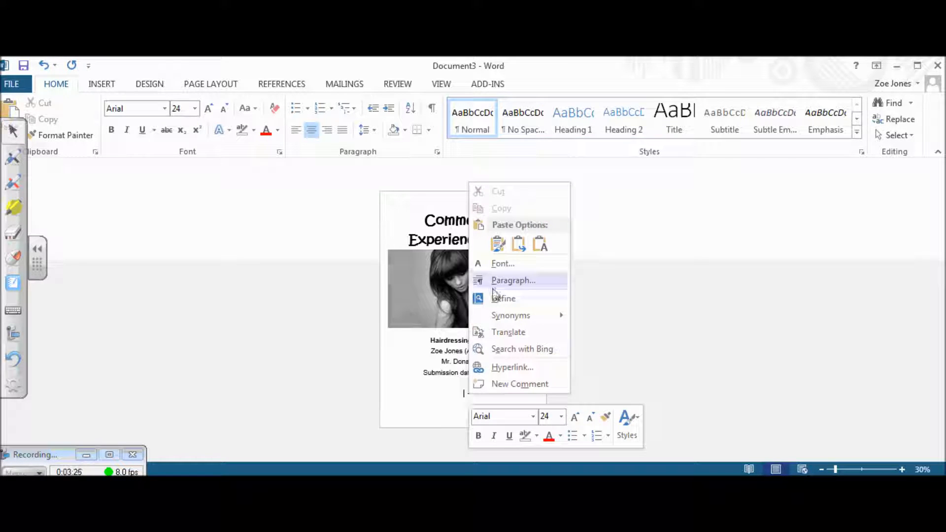
# Step: Paste the Ayrshire College logo with Keep Source Formatting and set its wrapping to Behind Text
pyautogui.click(497, 245)
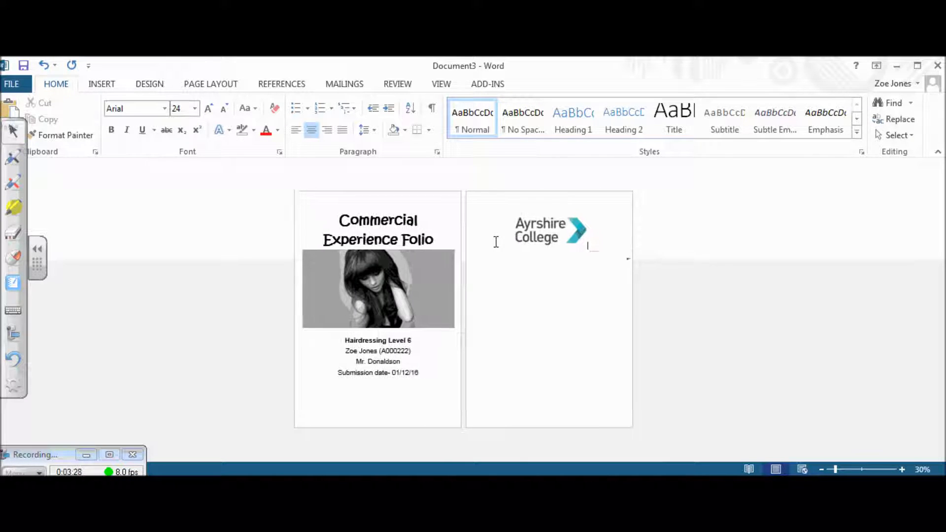
pyautogui.click(547, 223)
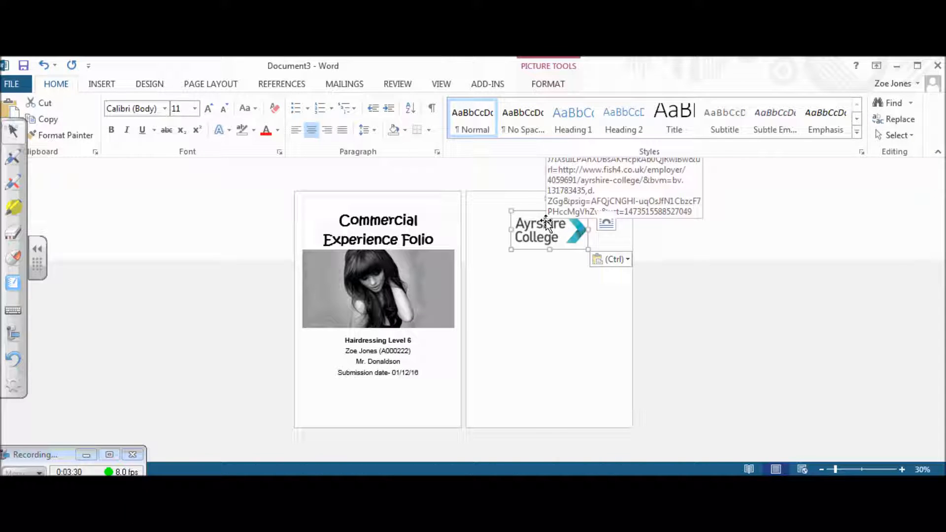
pyautogui.rightClick(547, 223)
pyautogui.moveTo(625, 452)
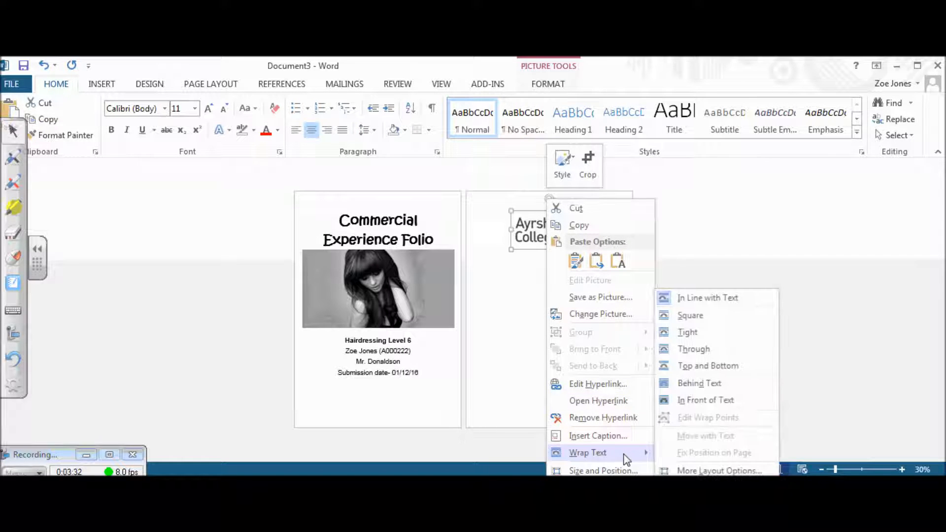
pyautogui.click(693, 384)
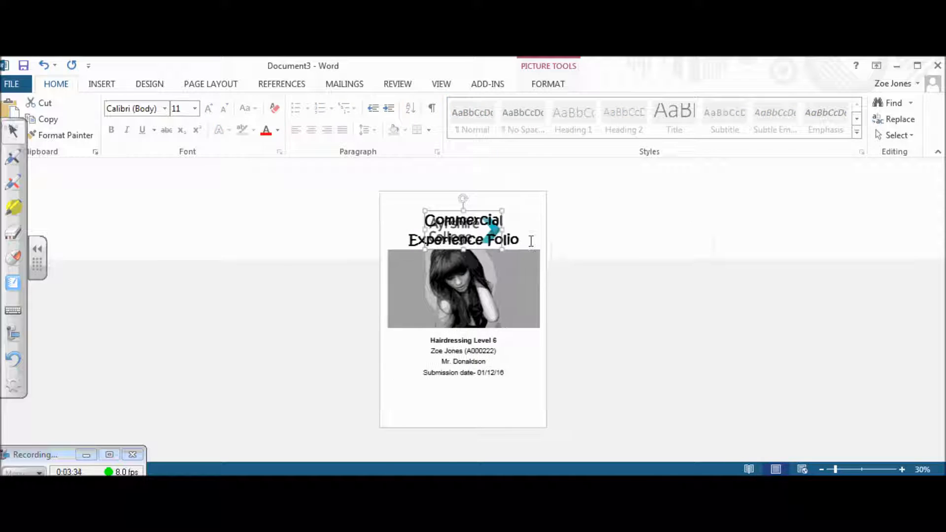
# Step: Move the logo to the page bottom, centred below the submission date
pyautogui.click(491, 213)
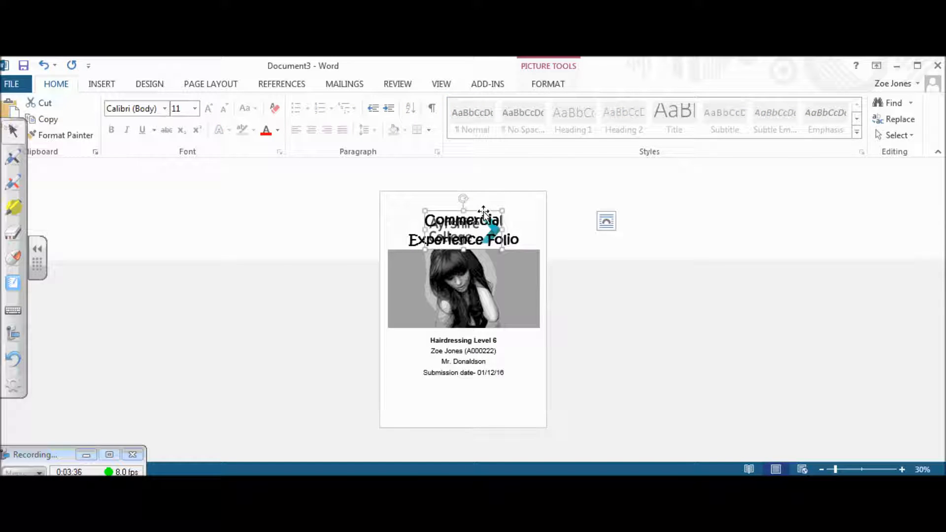
pyautogui.moveTo(483, 211); pyautogui.dragTo(469, 399)
pyautogui.click(538, 358)
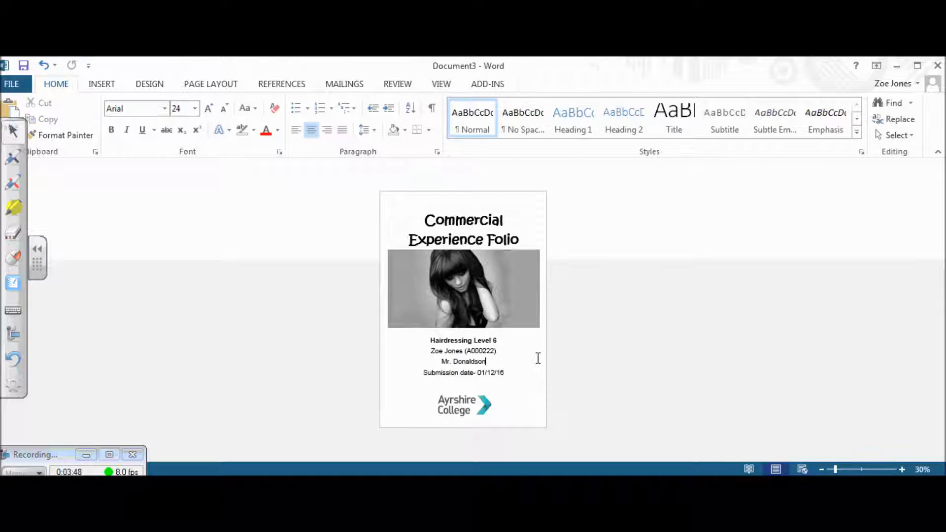